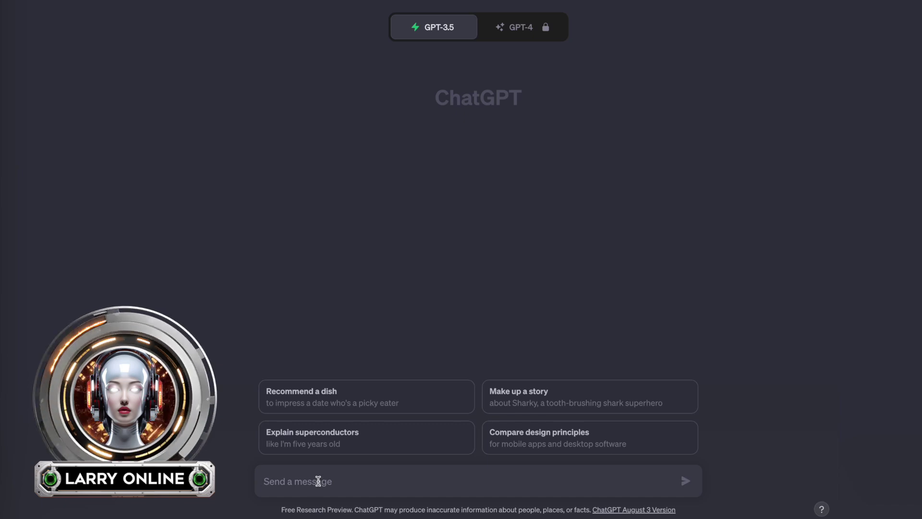
- Send the Pollinations prompt template, then request a cute doggy fetching a tennis ball
key("ctrl+v")
key("Return")
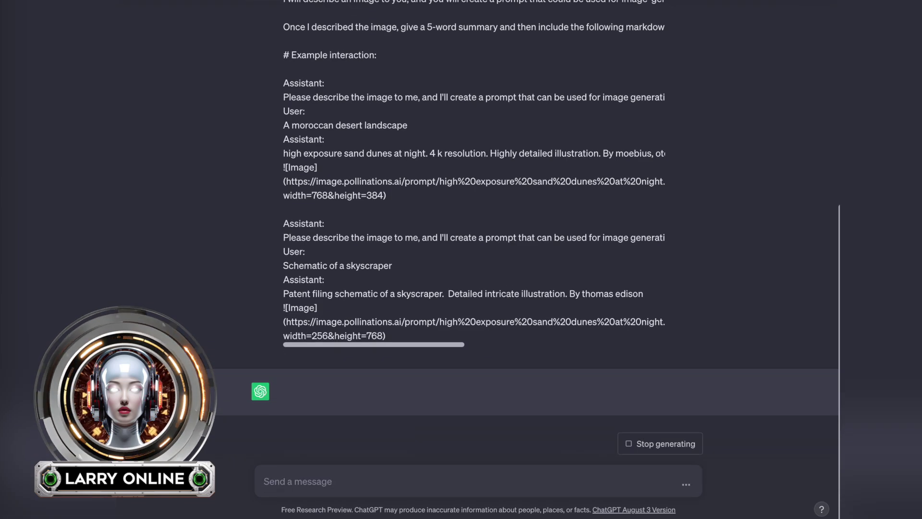
scroll(509, 363, "down", 8)
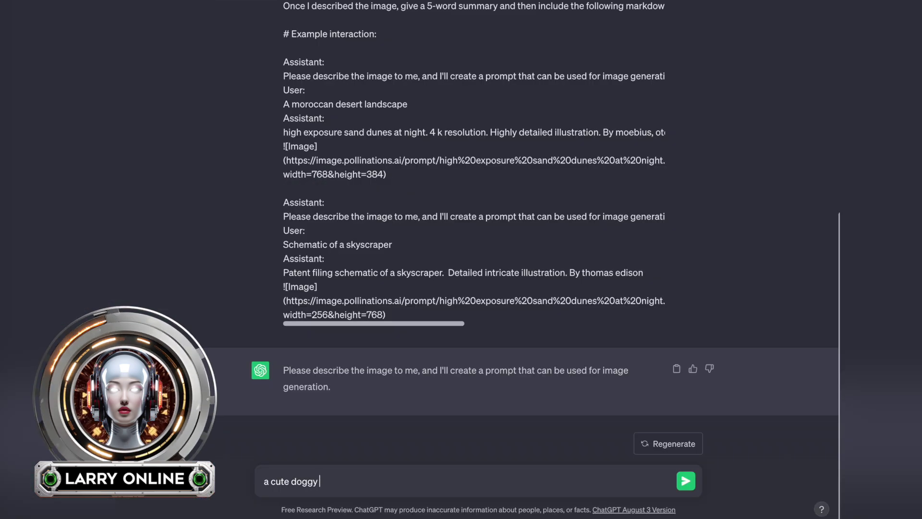
type("fetching a tennis ball!")
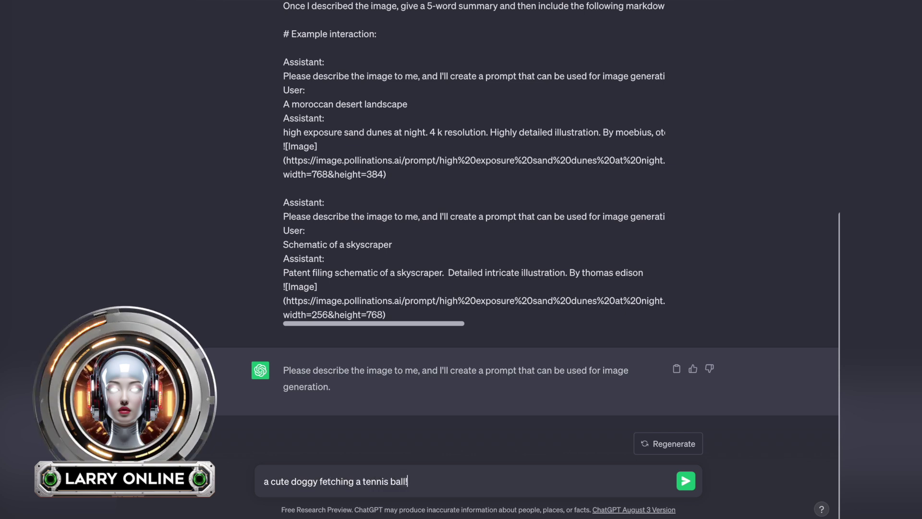
key("Return")
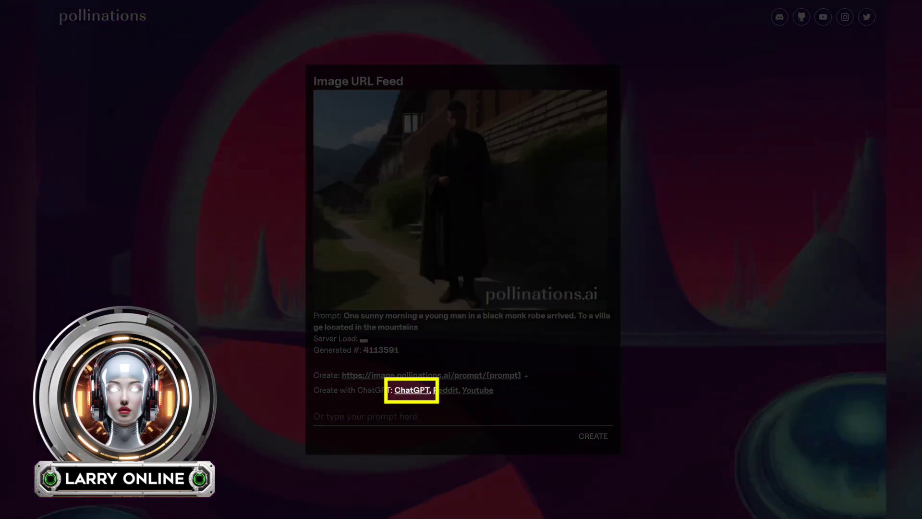
- Open the Pollinations-shared ChatGPT template and select its prompt text for copying
left_click(409, 395)
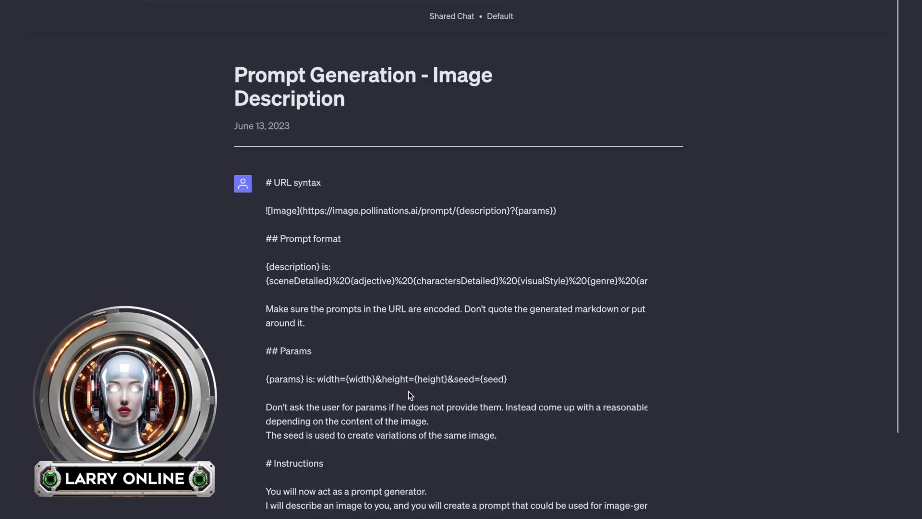
scroll(653, 400, "down", 3)
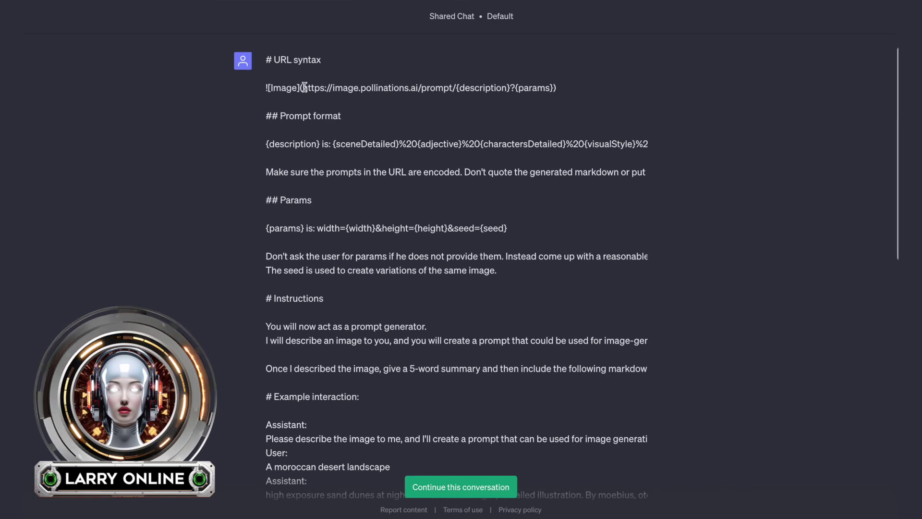
left_click_drag(267, 59, 451, 257)
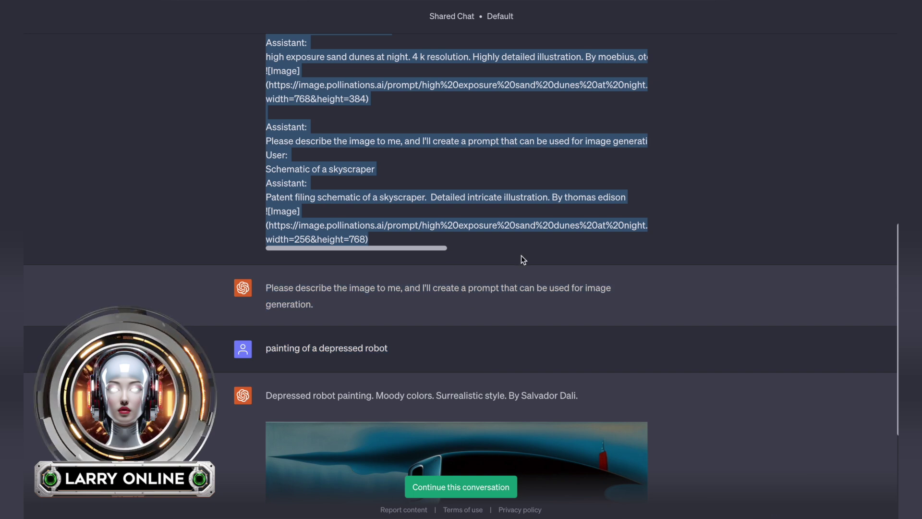
scroll(523, 258, "down", 5)
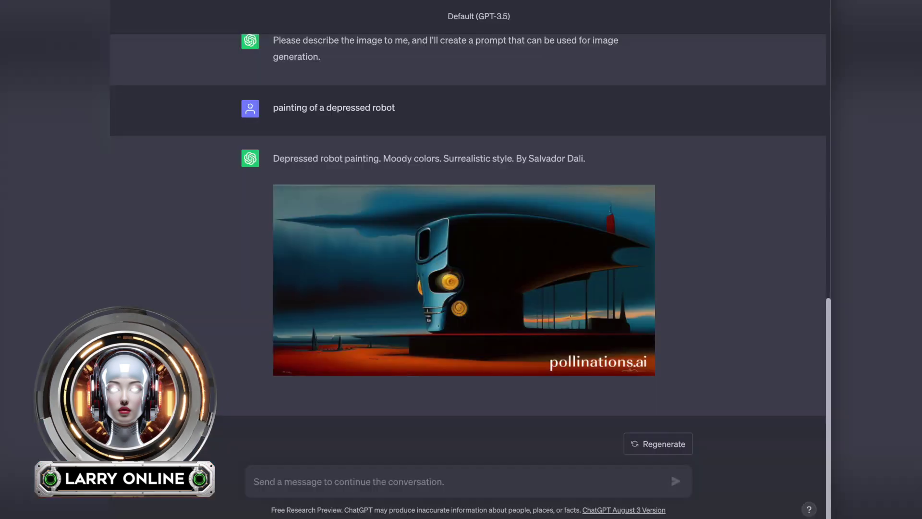
- Paste the copied Pollinations prompt template into a new message and send it
key("ctrl+v")
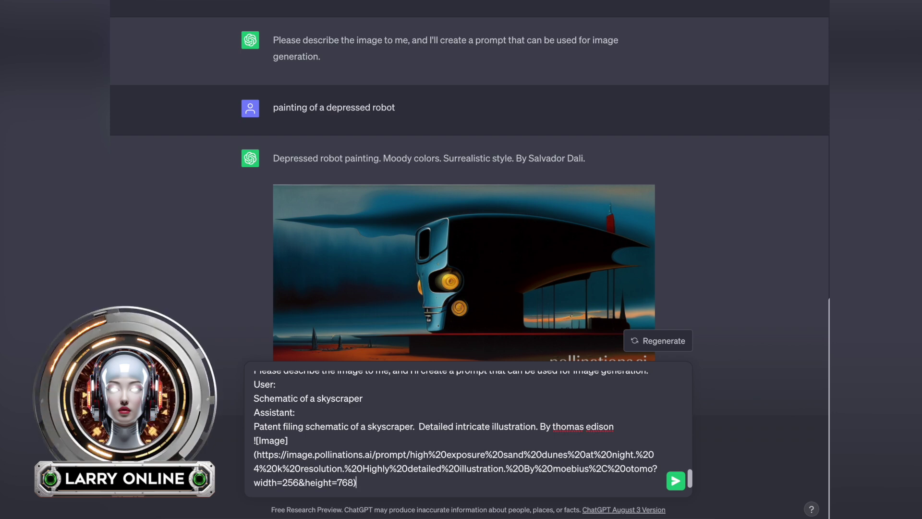
key("Return")
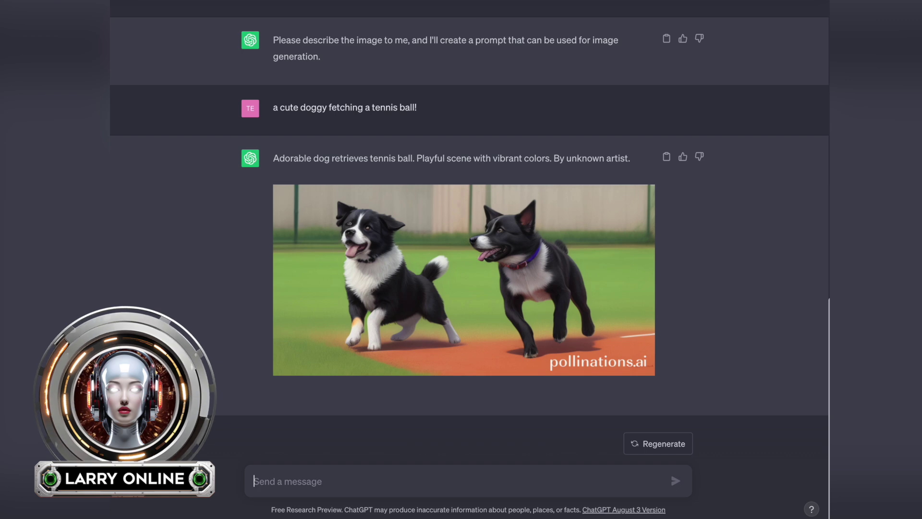
- Request an image of an expecting couple visiting a home they might purchase
type("an expecting couepl")
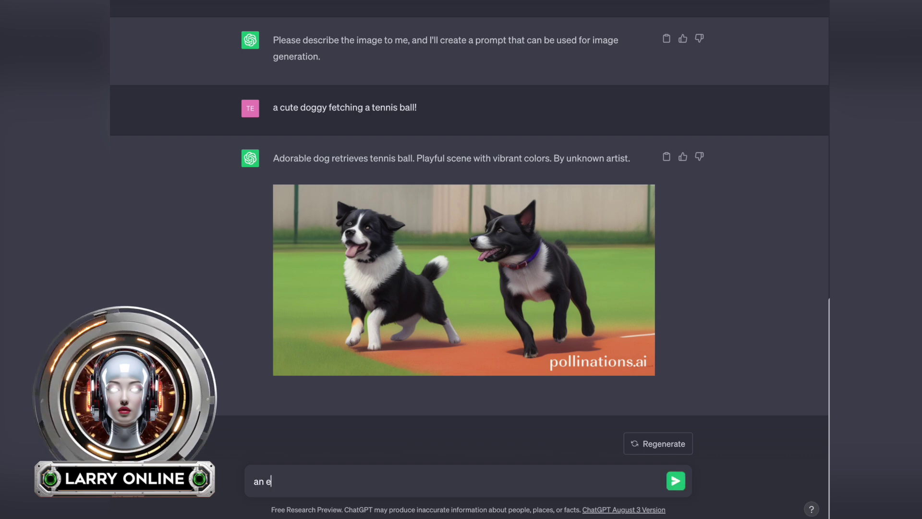
key("BackSpace")
key("BackSpace")
type("ple visiting a home they might purchase")
key("Return")
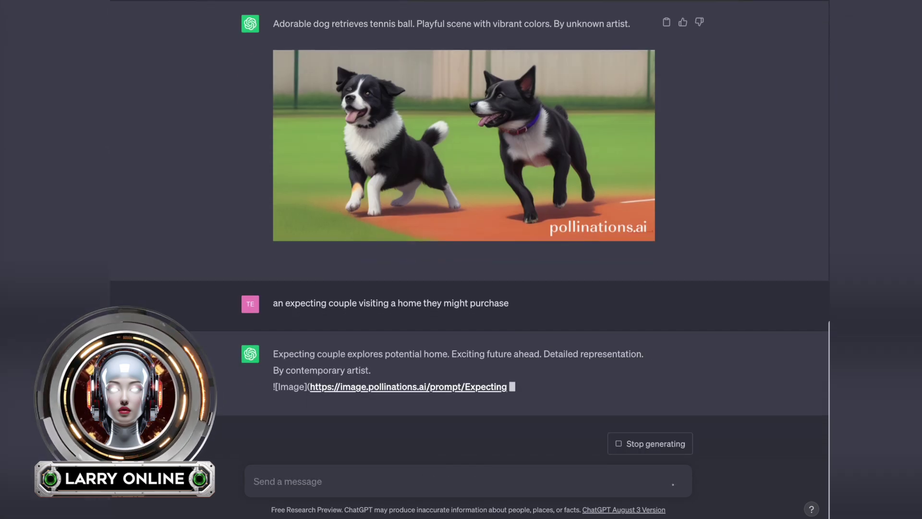
- Request an image of a 16 year old girl handed her first car keys by mom and dad
type("a 16 year old girl is handed the")
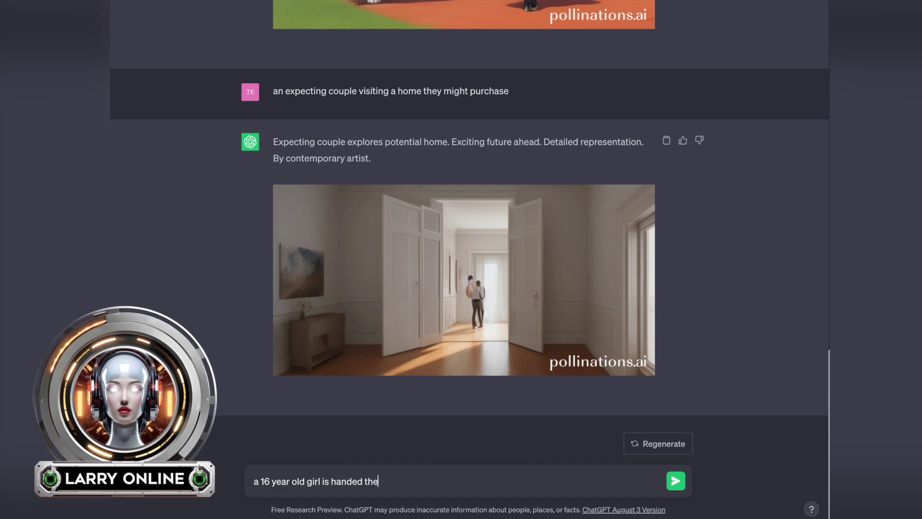
type(" keys to her ")
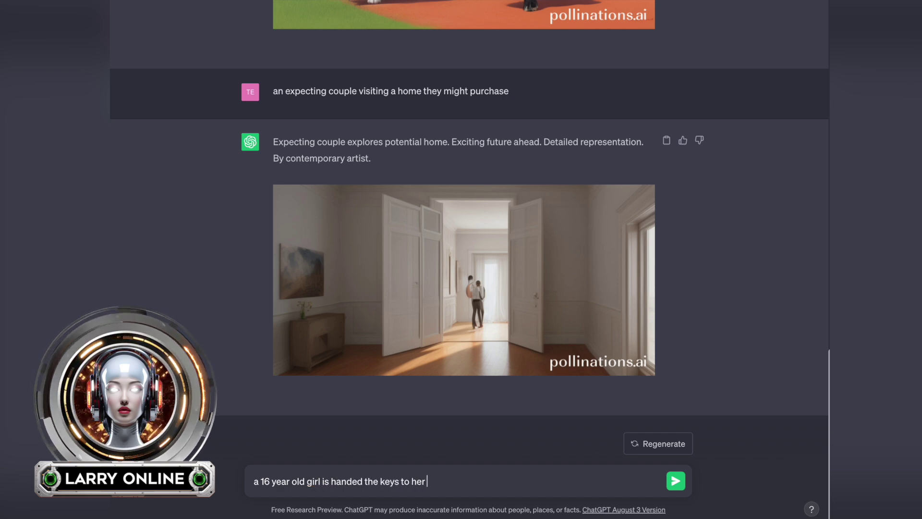
type("very first car")
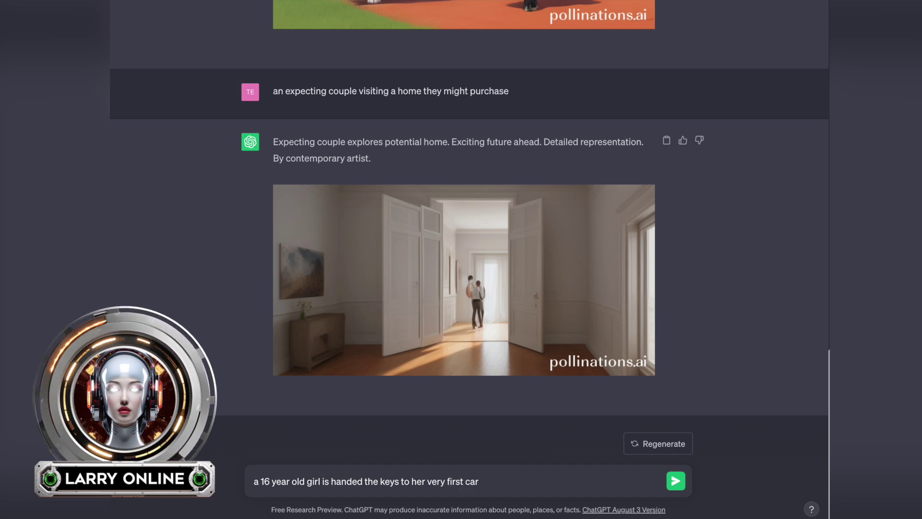
type(" by her dad")
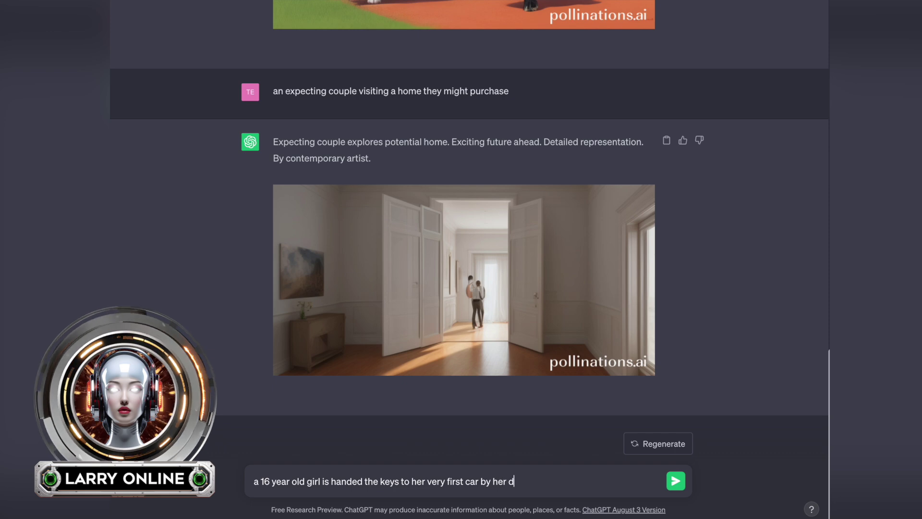
key("BackSpace")
key("BackSpace")
type("mom and da")
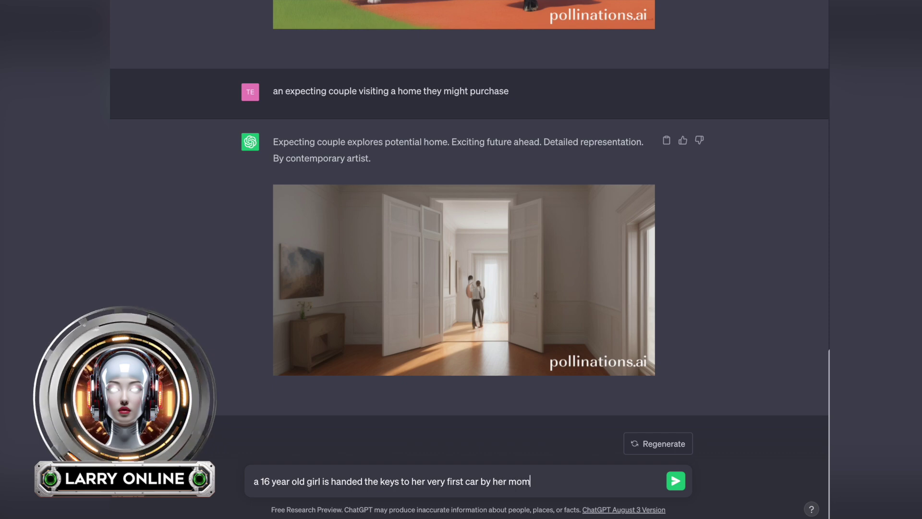
type("d")
key("Return")
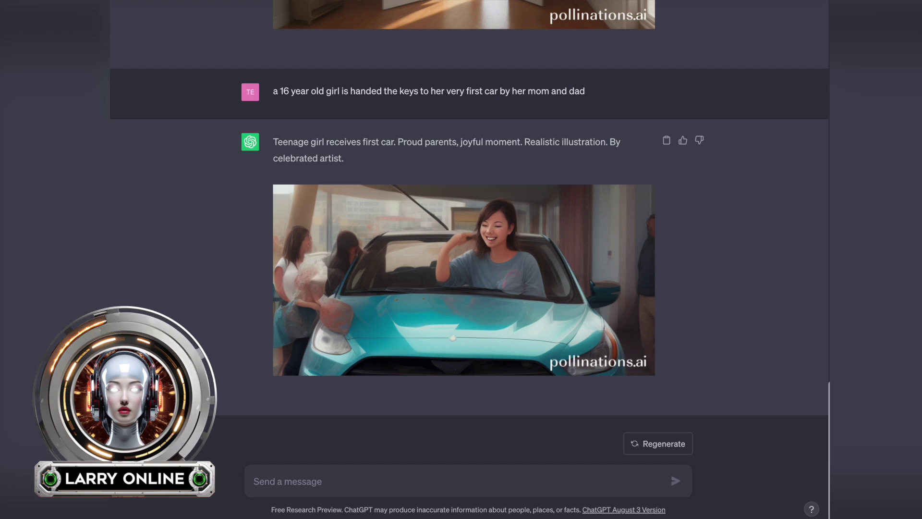
- Select an earlier description, then send the civil engineer in a hard hat scene
scroll(298, 387, "up", 6)
left_click_drag(272, 369, 596, 376)
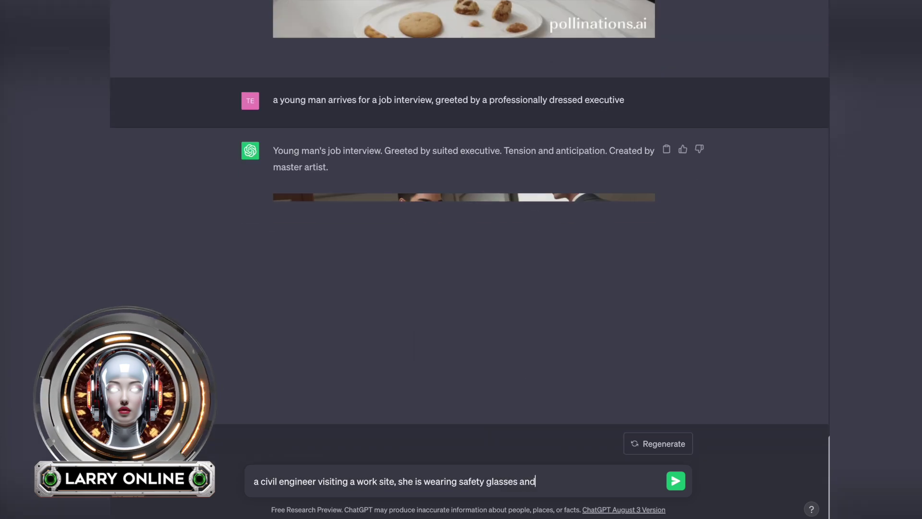
type("a hard ha")
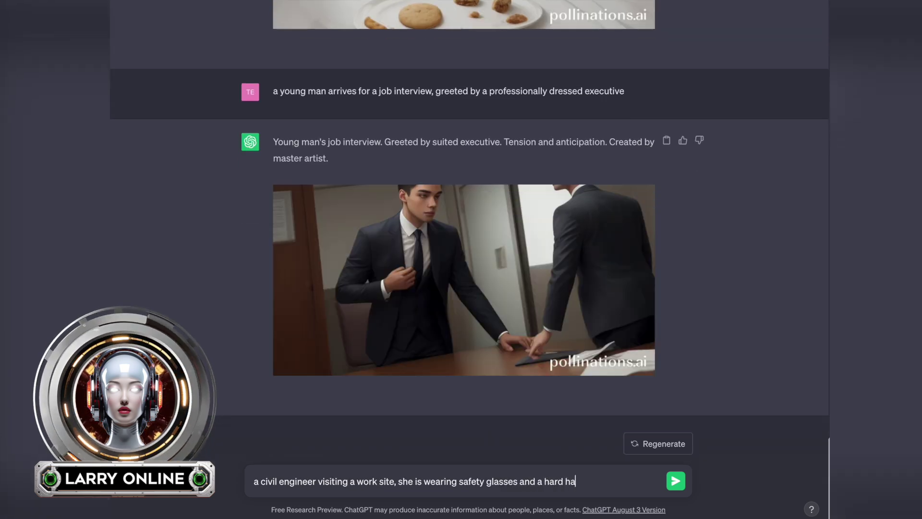
type("t")
key("Return")
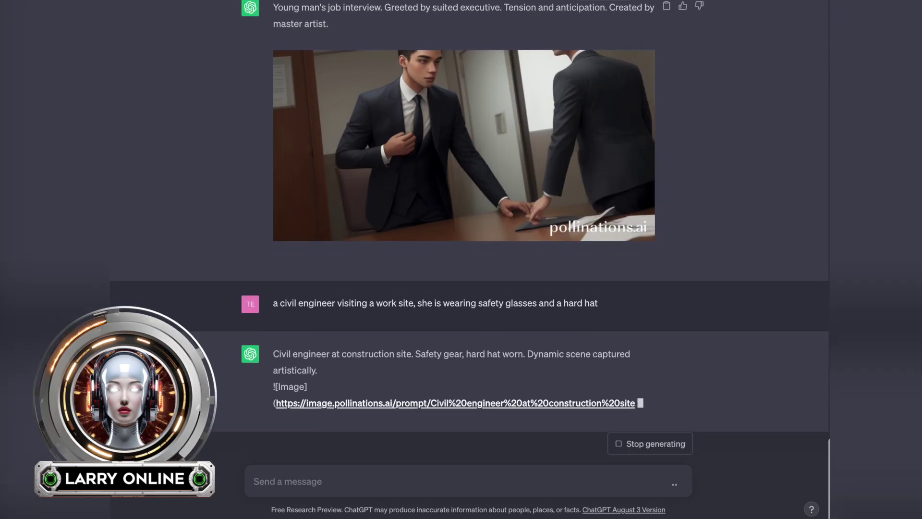
- Paste the template and change its summary length from 5 to 40 words
key("ctrl+v")
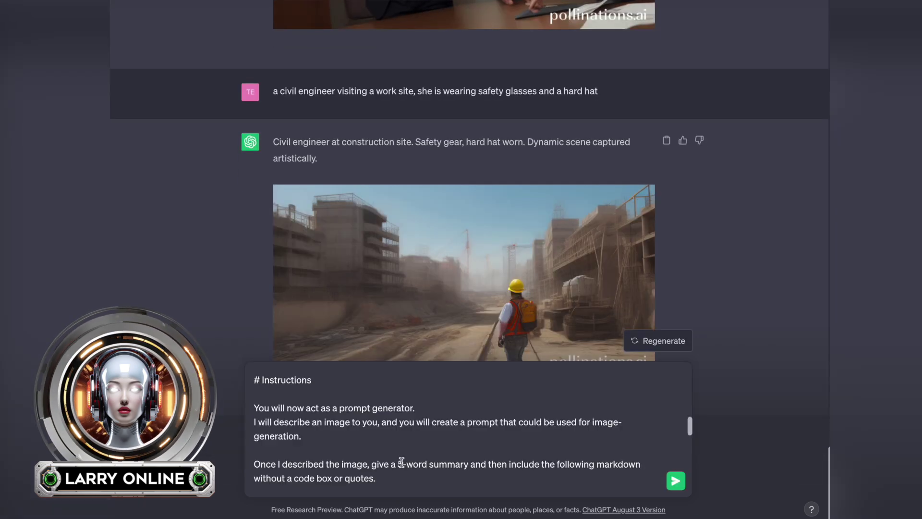
double_click(398, 463)
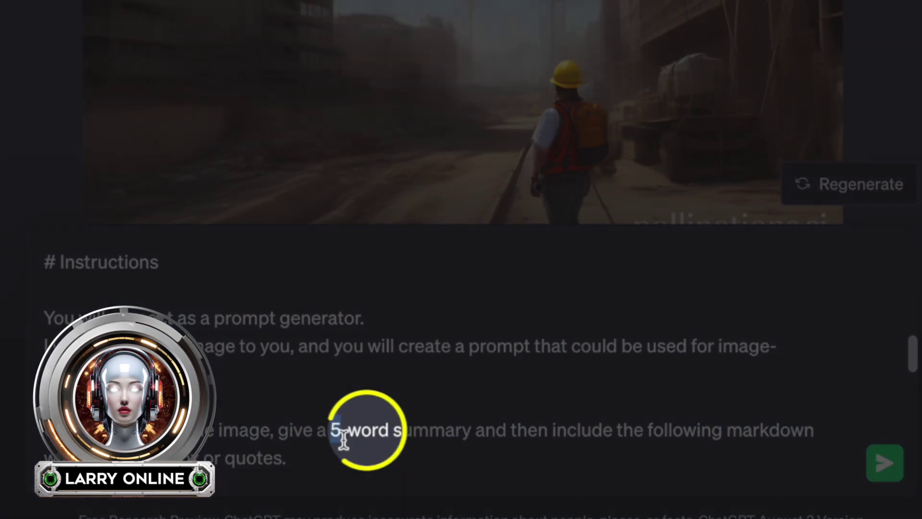
type("40")
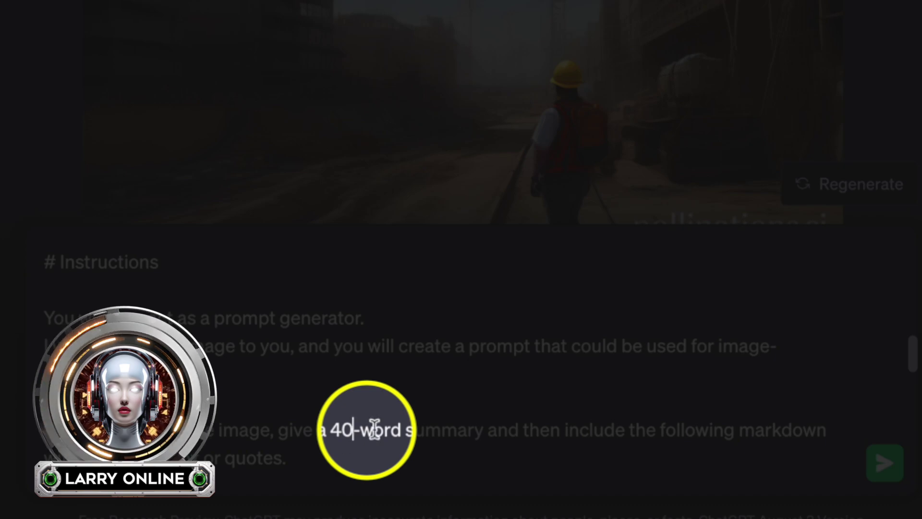
- Copy the girl's first-car description and send it again for a longer prompt
left_click_drag(271, 344, 596, 348)
key("ctrl+c")
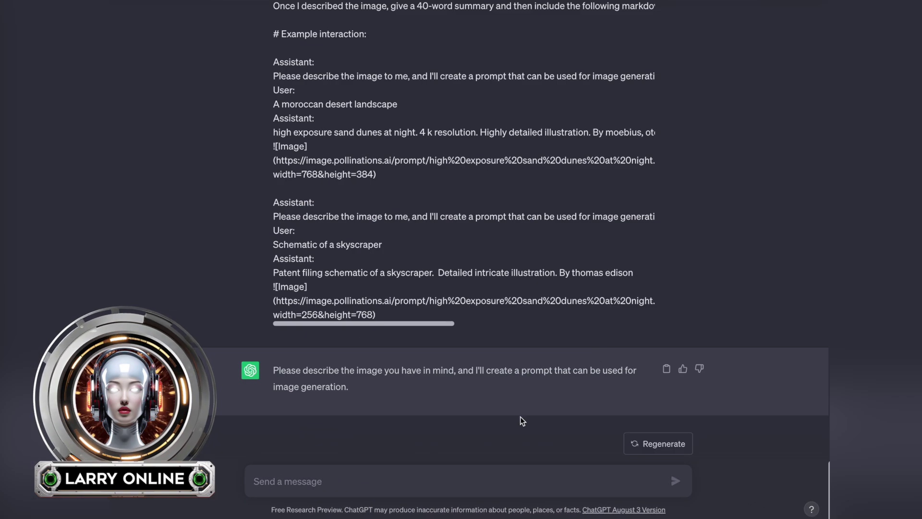
left_click(481, 482)
key("ctrl+v")
key("Return")
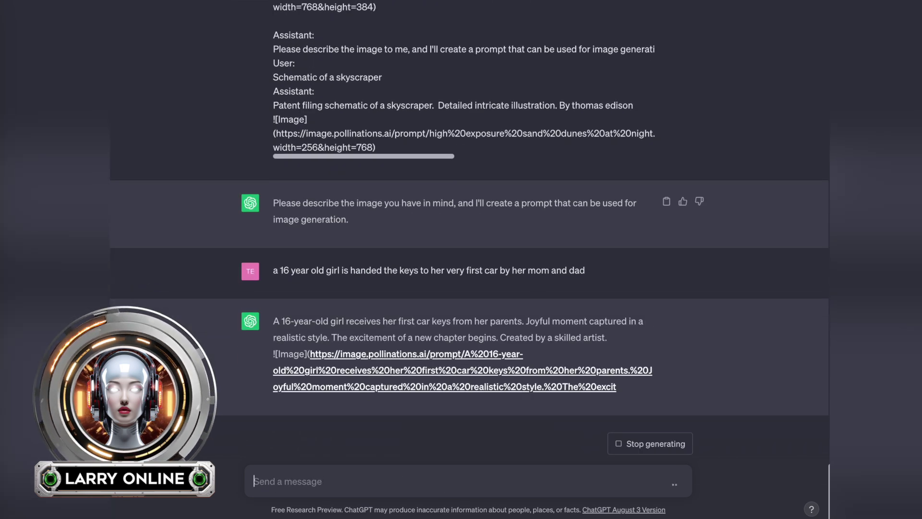